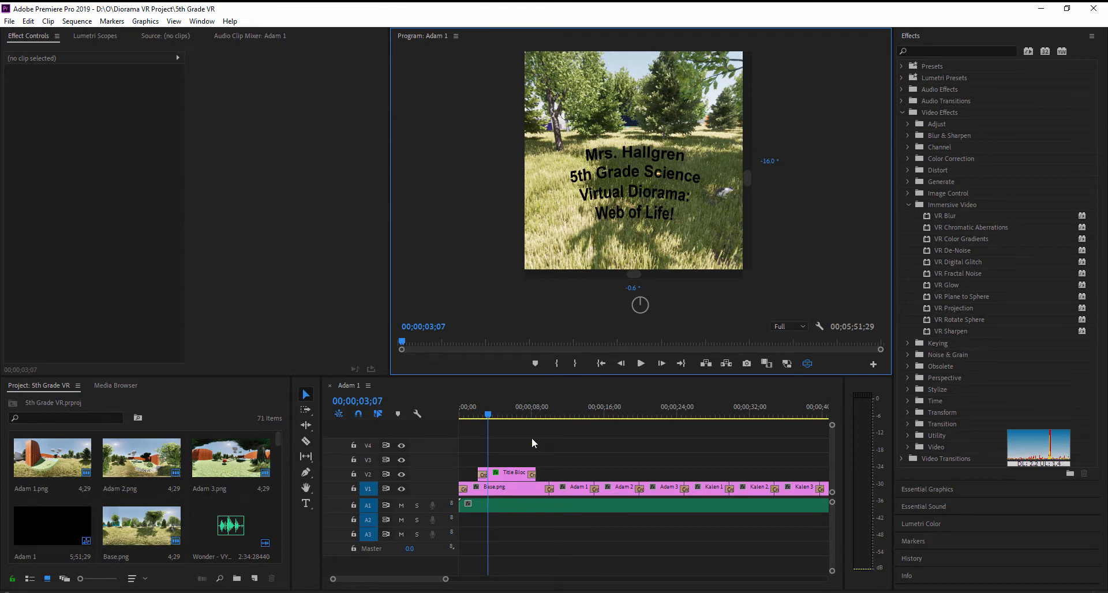
- Switch to Photoshop to view the title block image on its white background, and return to Premiere Pro
{"action": "left_click", "coordinate": [410, 592]}
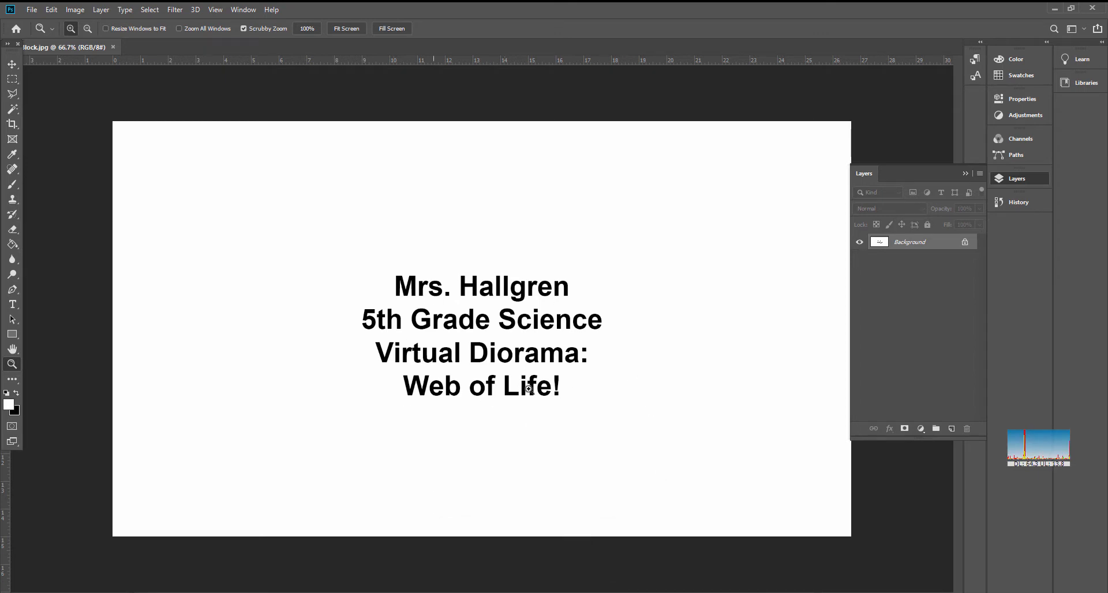
{"action": "mouse_move", "coordinate": [524, 592]}
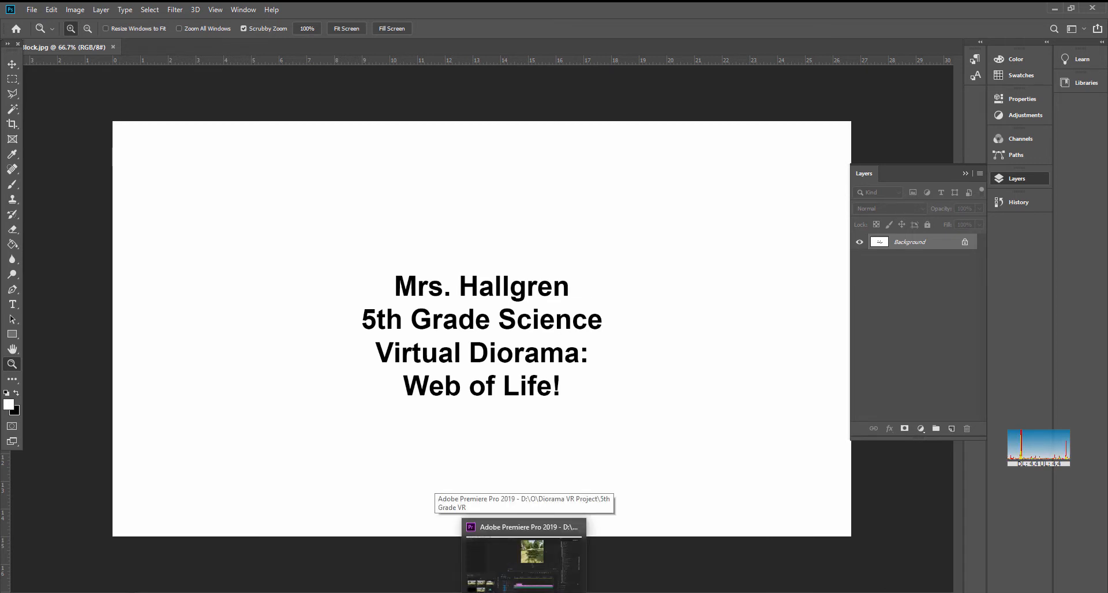
{"action": "left_click", "coordinate": [524, 592]}
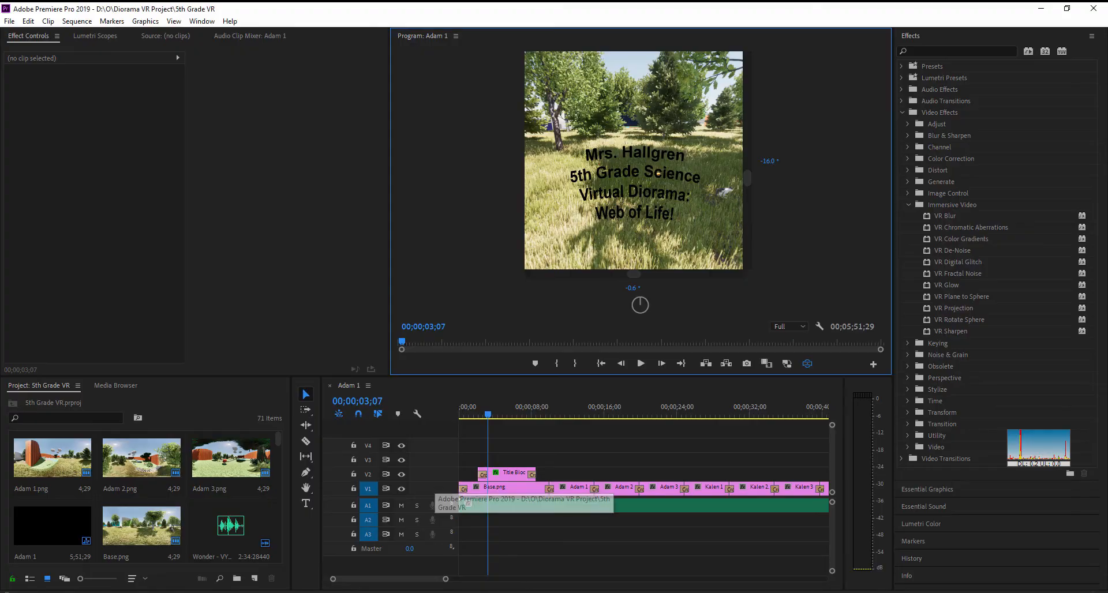
- Delete the existing title clip from V2 and place Title Block.jpg there over Base.png, starting about 2 seconds in
{"action": "left_click", "coordinate": [510, 473]}
{"action": "key", "text": "Delete"}
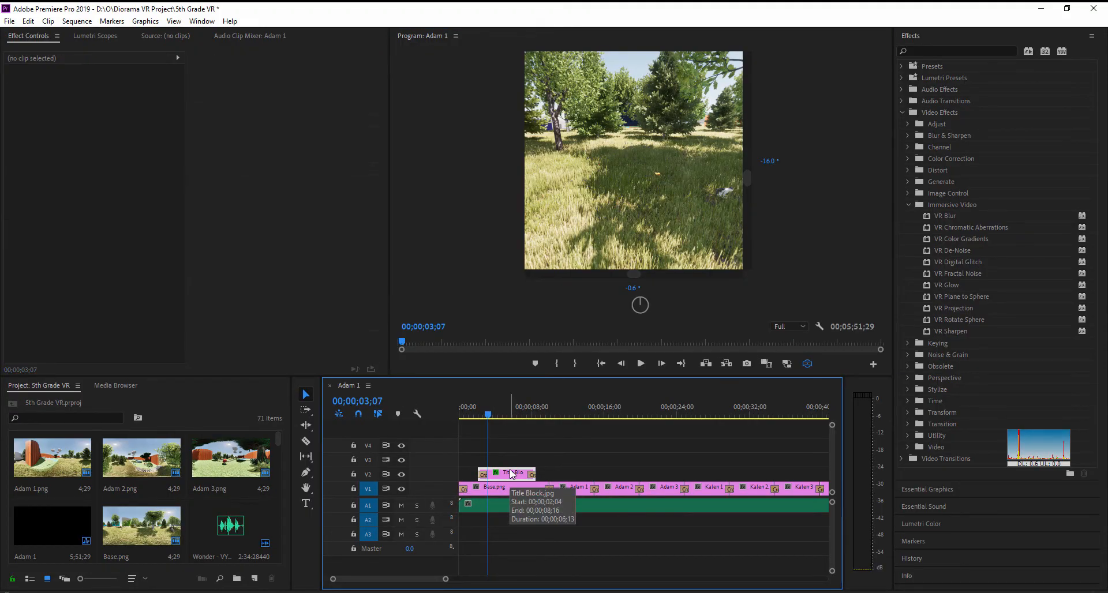
{"action": "left_click", "coordinate": [215, 397]}
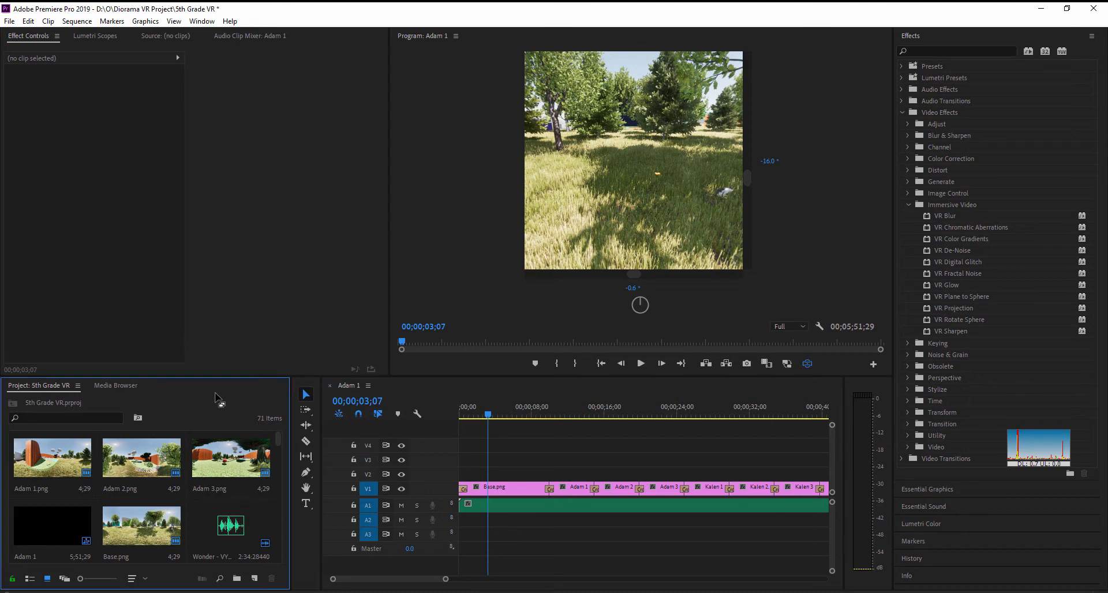
{"action": "left_click_drag", "start_coordinate": [279, 441], "coordinate": [281, 448]}
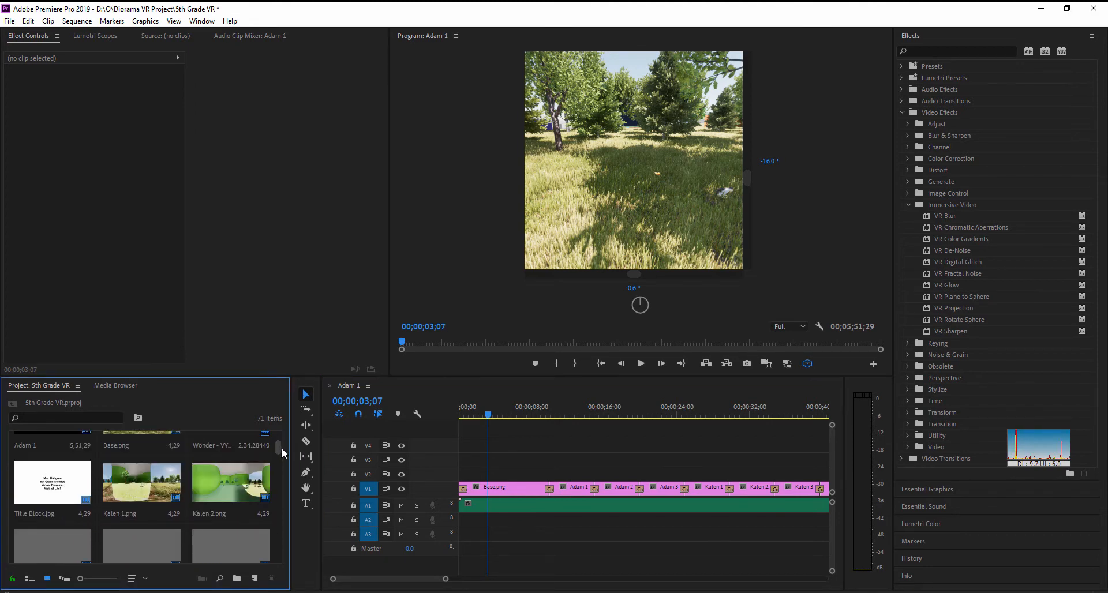
{"action": "left_click", "coordinate": [50, 488]}
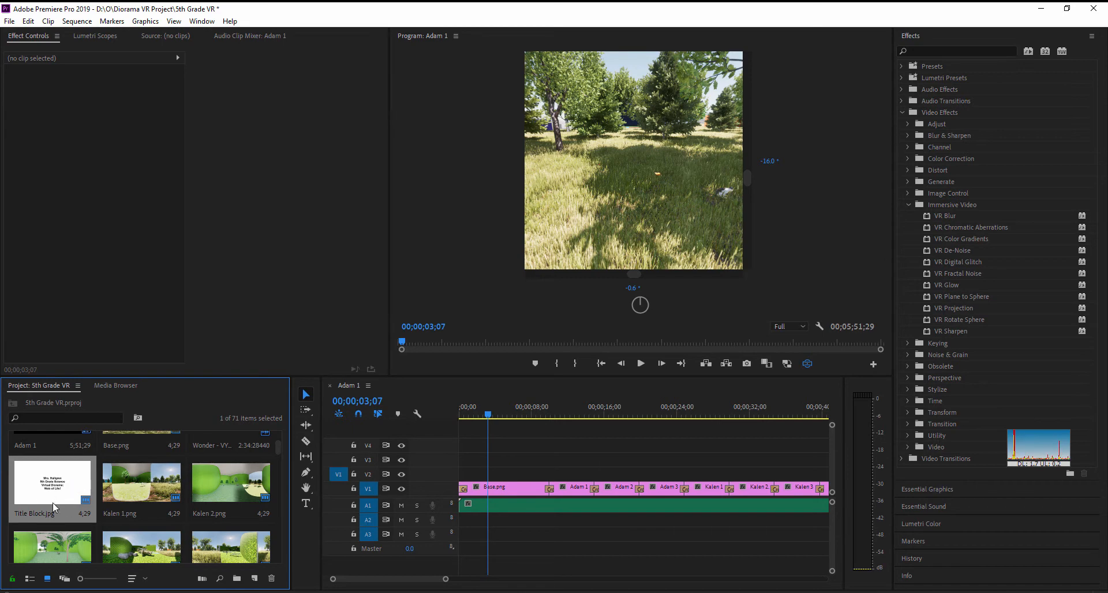
{"action": "left_click_drag", "start_coordinate": [51, 487], "coordinate": [481, 481]}
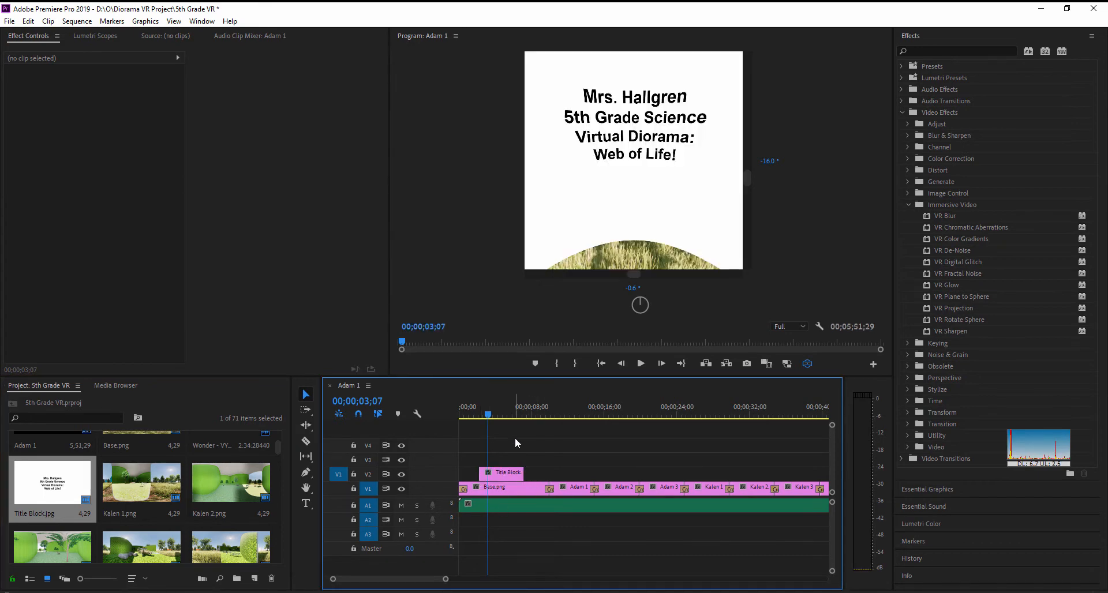
- Compare the 360° scene before and under the title clip, ending with the playhead at 00;00;03;00
{"action": "left_click_drag", "start_coordinate": [486, 420], "coordinate": [473, 420]}
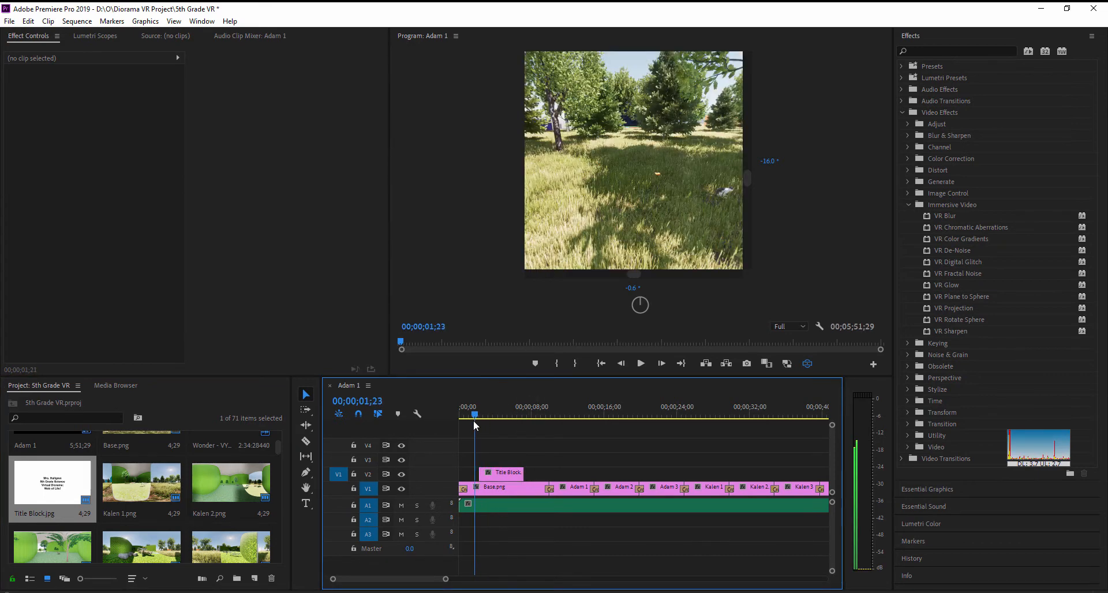
{"action": "left_click_drag", "start_coordinate": [629, 217], "coordinate": [597, 267]}
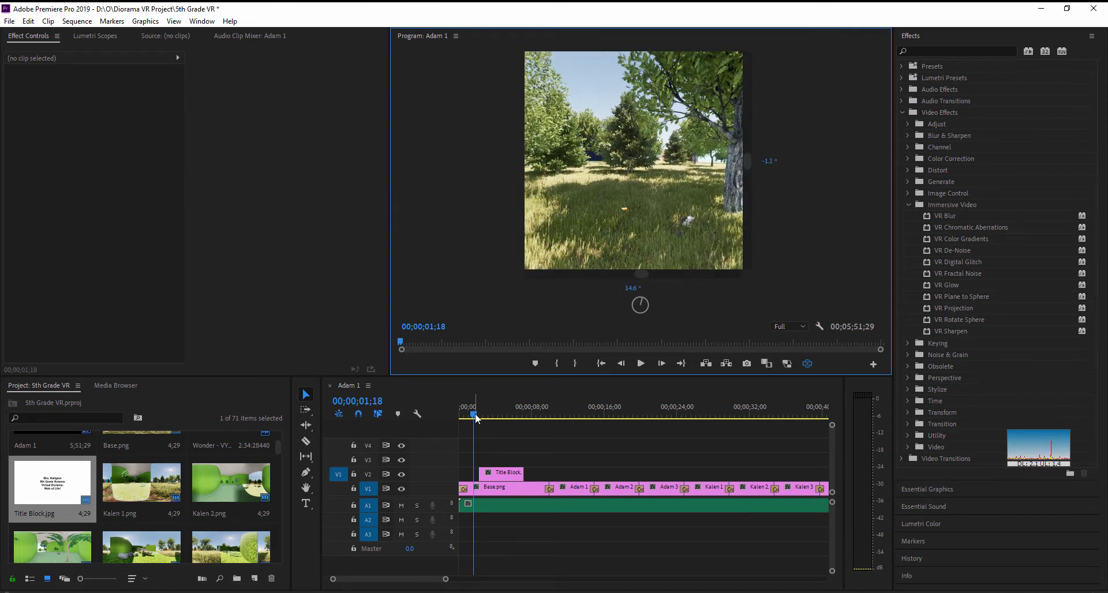
{"action": "left_click_drag", "start_coordinate": [477, 417], "coordinate": [487, 417]}
{"action": "left_click_drag", "start_coordinate": [593, 230], "coordinate": [639, 222]}
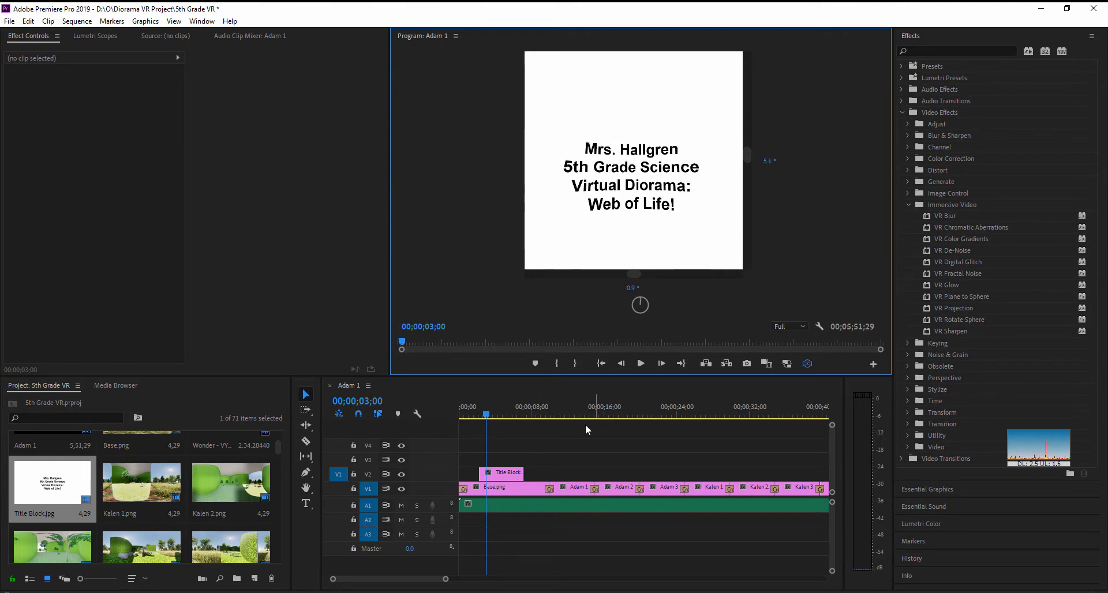
- Set the opacity blend mode of the Title Block.jpg clip on V2 to Multiply
{"action": "double_click", "coordinate": [504, 475]}
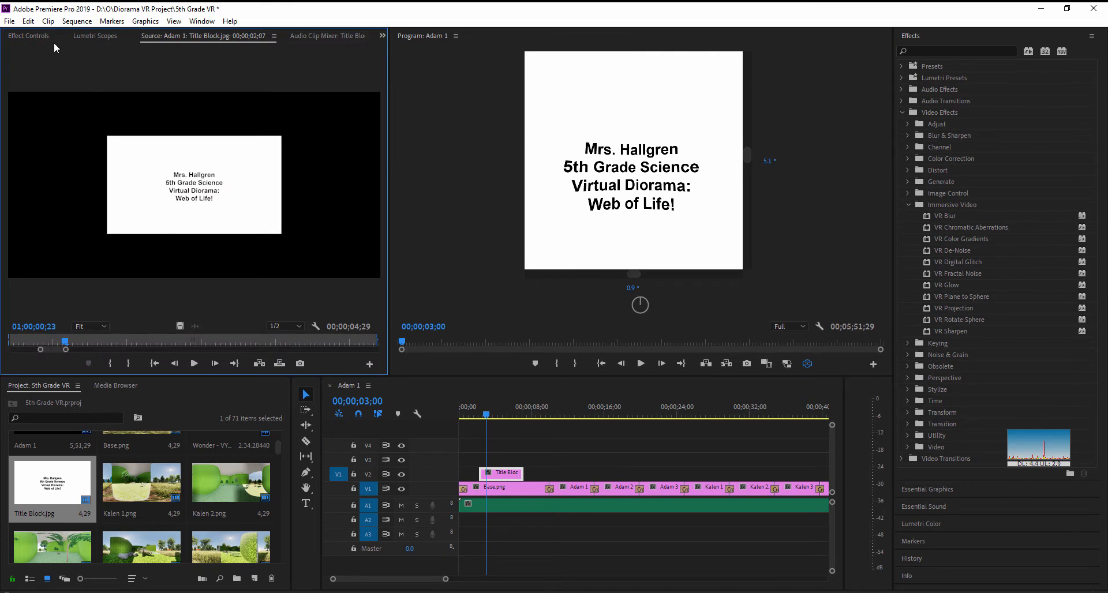
{"action": "left_click", "coordinate": [31, 37]}
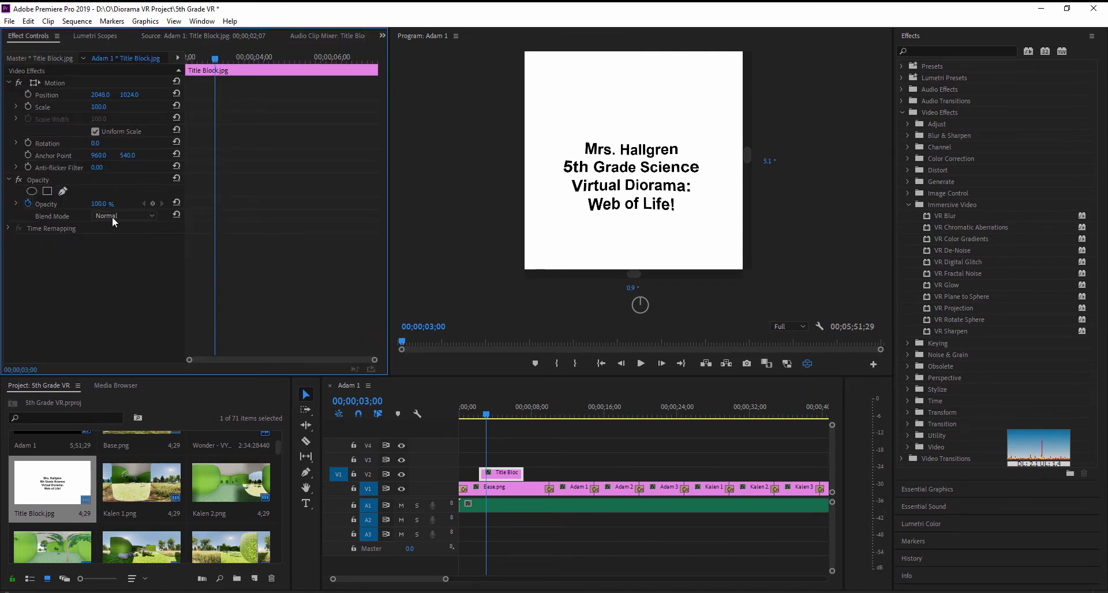
{"action": "left_click", "coordinate": [153, 215]}
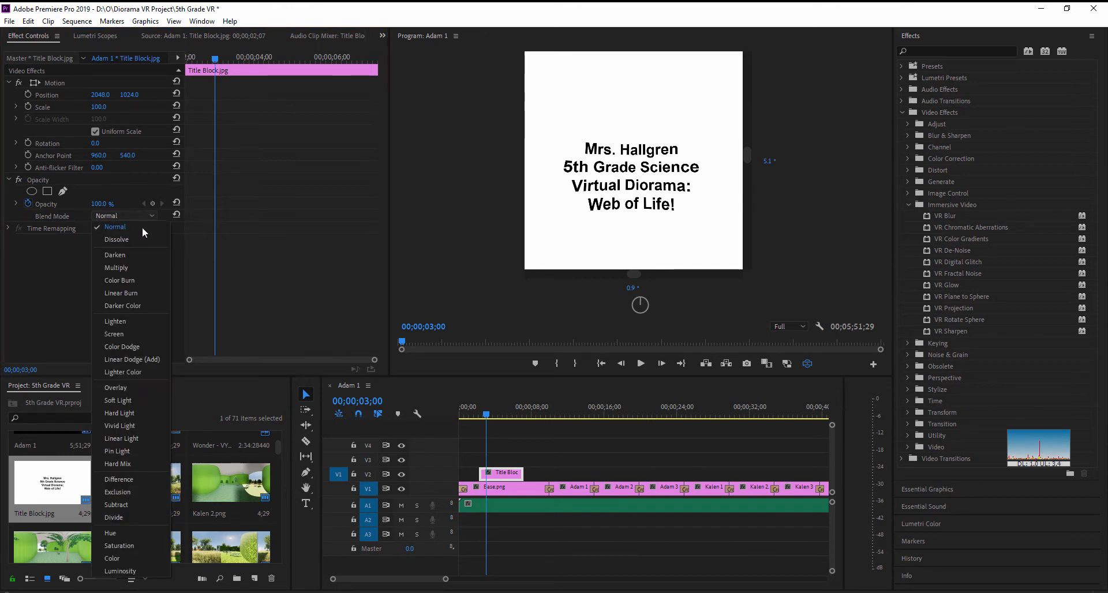
{"action": "left_click", "coordinate": [116, 268]}
- Set the title clip's position to 2104, 1288 so the text sits lower over the grass
{"action": "left_click", "coordinate": [629, 190]}
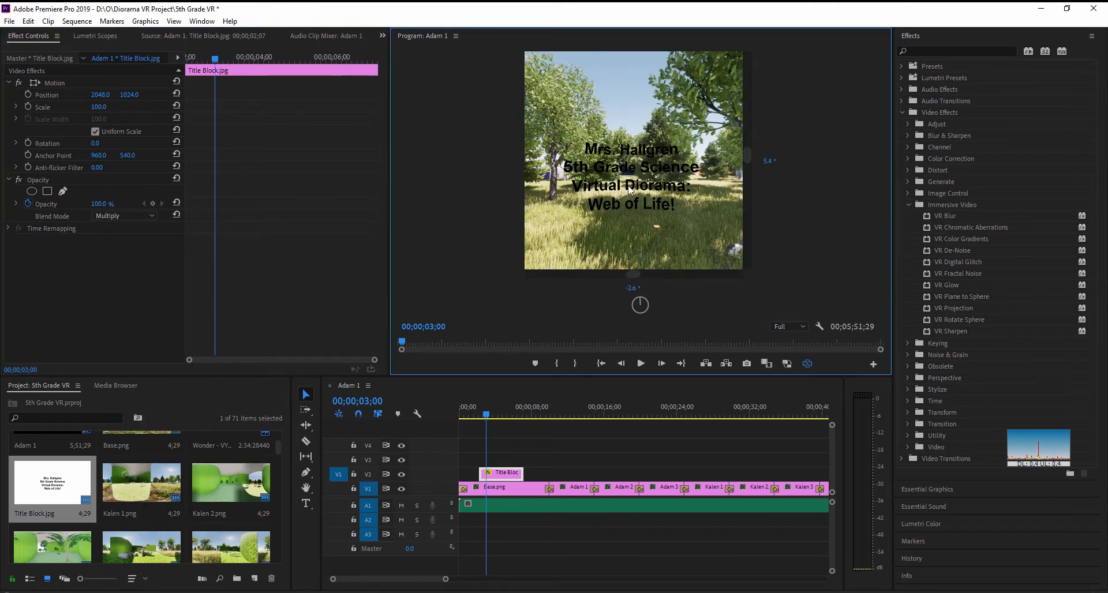
{"action": "mouse_move", "coordinate": [629, 190]}
{"action": "left_mouse_down"}
{"action": "mouse_move", "coordinate": [668, 211]}
{"action": "mouse_move", "coordinate": [611, 184]}
{"action": "mouse_move", "coordinate": [624, 184]}
{"action": "left_mouse_up"}
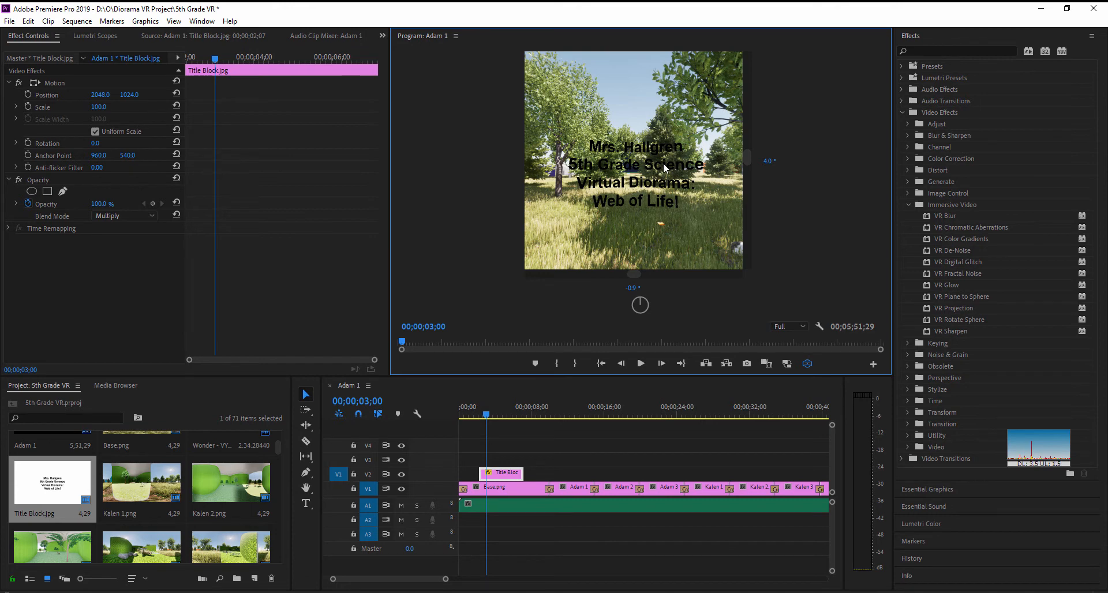
{"action": "left_click_drag", "start_coordinate": [664, 166], "coordinate": [649, 183]}
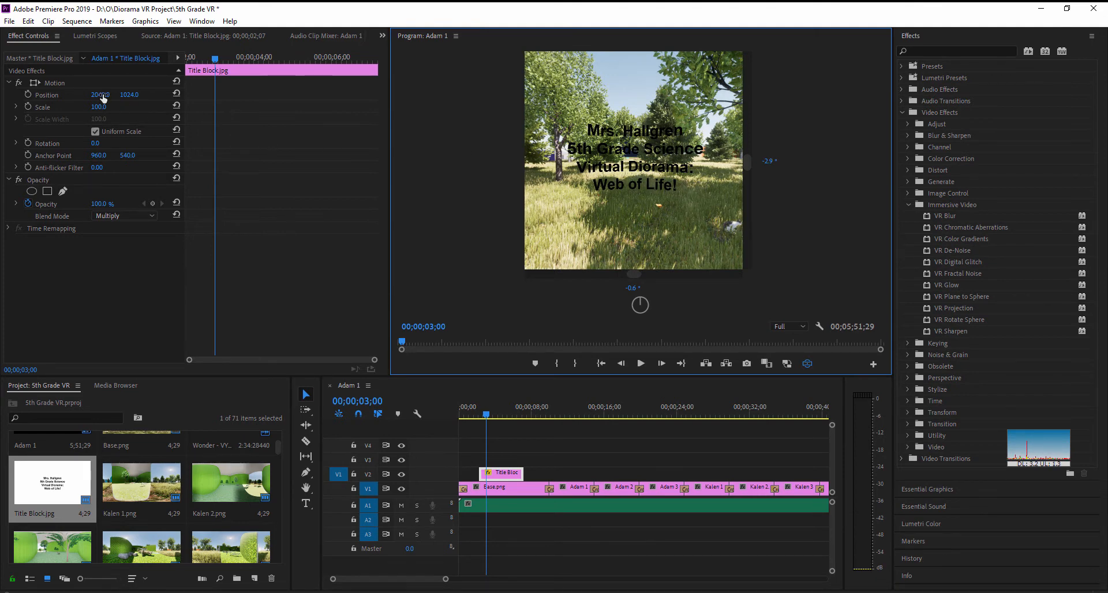
{"action": "left_click_drag", "start_coordinate": [102, 95], "coordinate": [281, 94]}
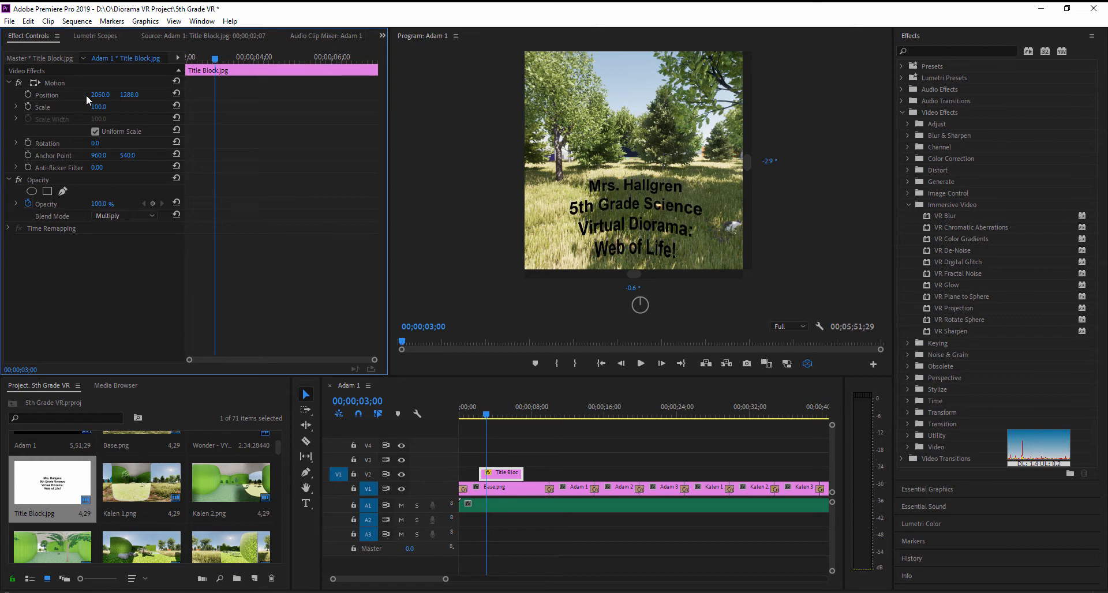
{"action": "left_click_drag", "start_coordinate": [99, 95], "coordinate": [132, 95]}
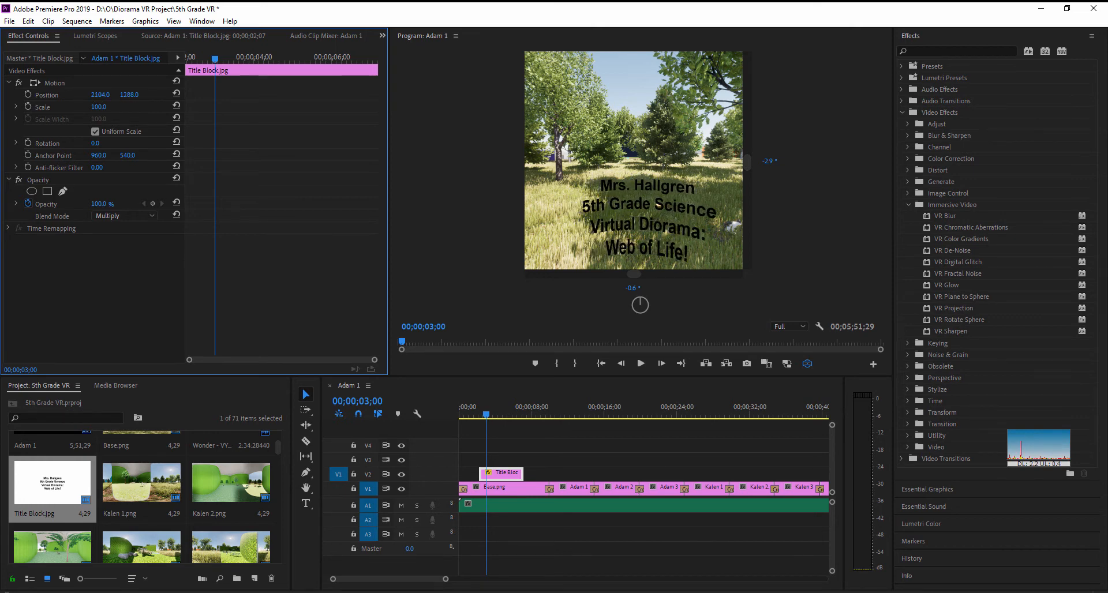
- Apply the immersive VR Plane to Sphere effect to the title clip and check the text in the 360° view
{"action": "left_click_drag", "start_coordinate": [570, 191], "coordinate": [656, 186]}
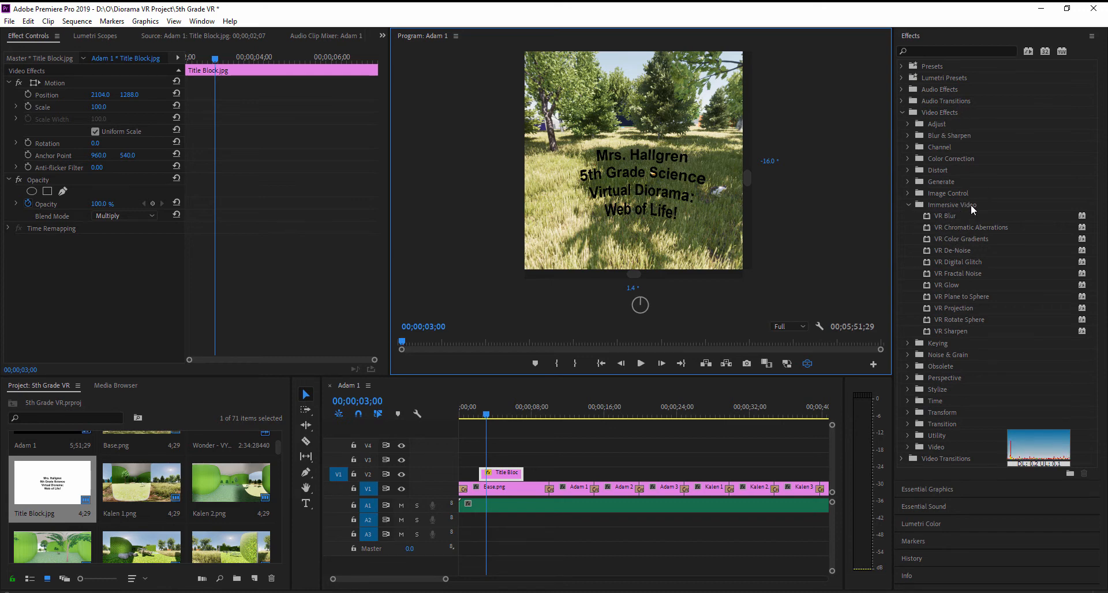
{"action": "left_click_drag", "start_coordinate": [954, 298], "coordinate": [500, 477]}
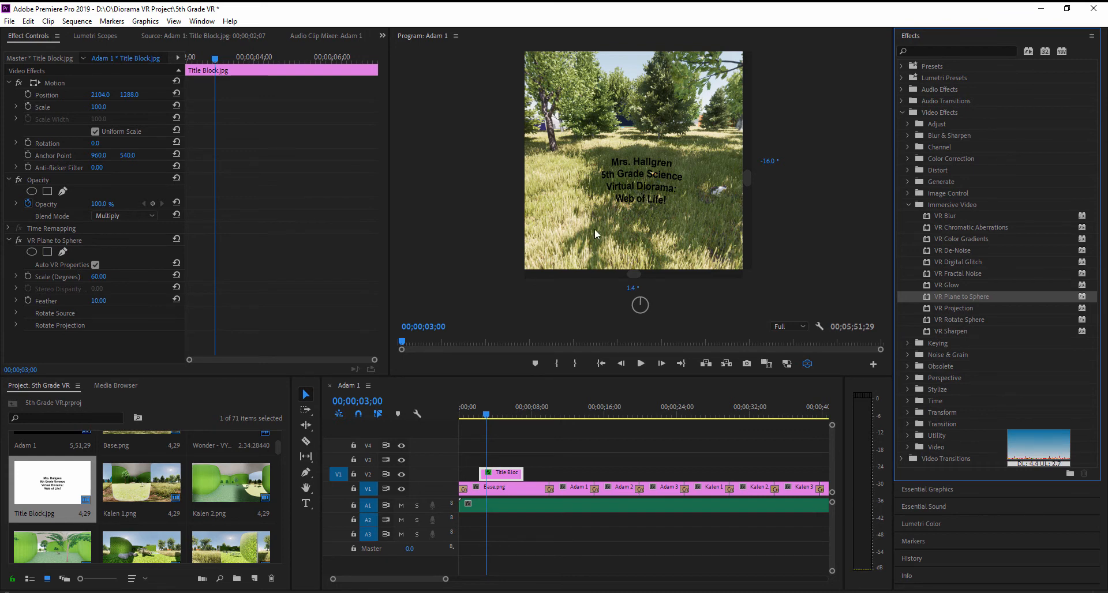
{"action": "left_click_drag", "start_coordinate": [670, 211], "coordinate": [670, 242]}
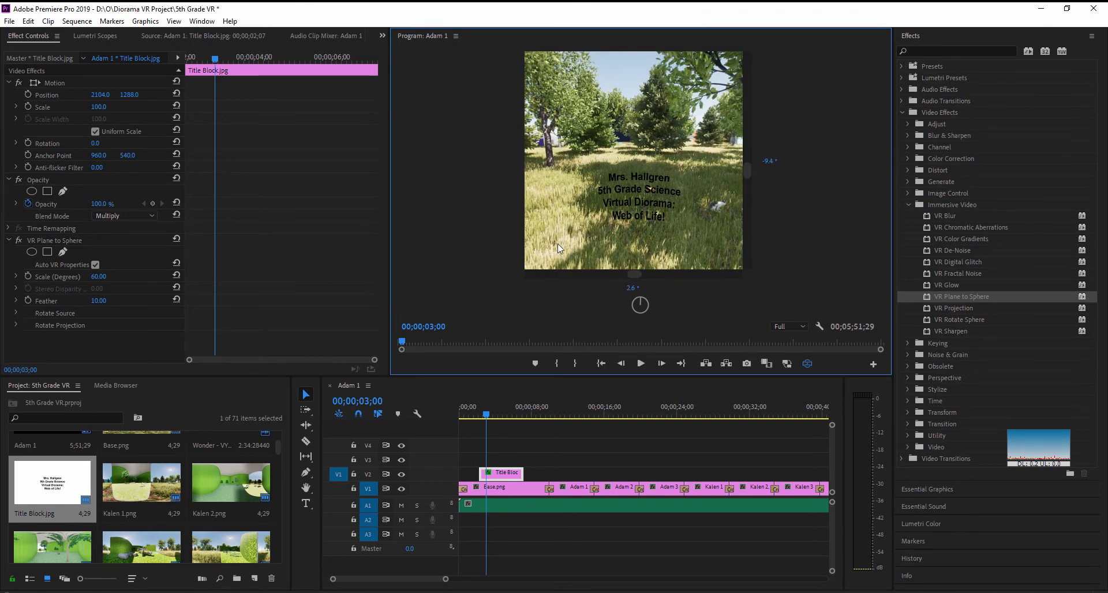
{"action": "left_click_drag", "start_coordinate": [607, 247], "coordinate": [634, 242]}
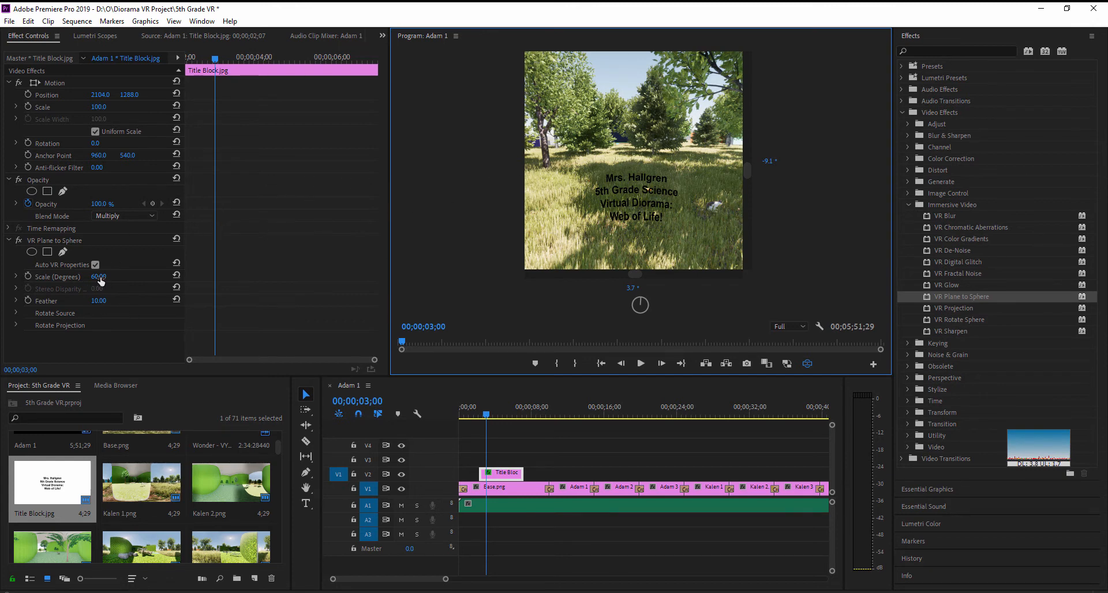
- Set the title's vertical position to 1304 and its VR Plane to Sphere scale to 73 degrees, and check it from several angles
{"action": "left_click_drag", "start_coordinate": [101, 280], "coordinate": [127, 280]}
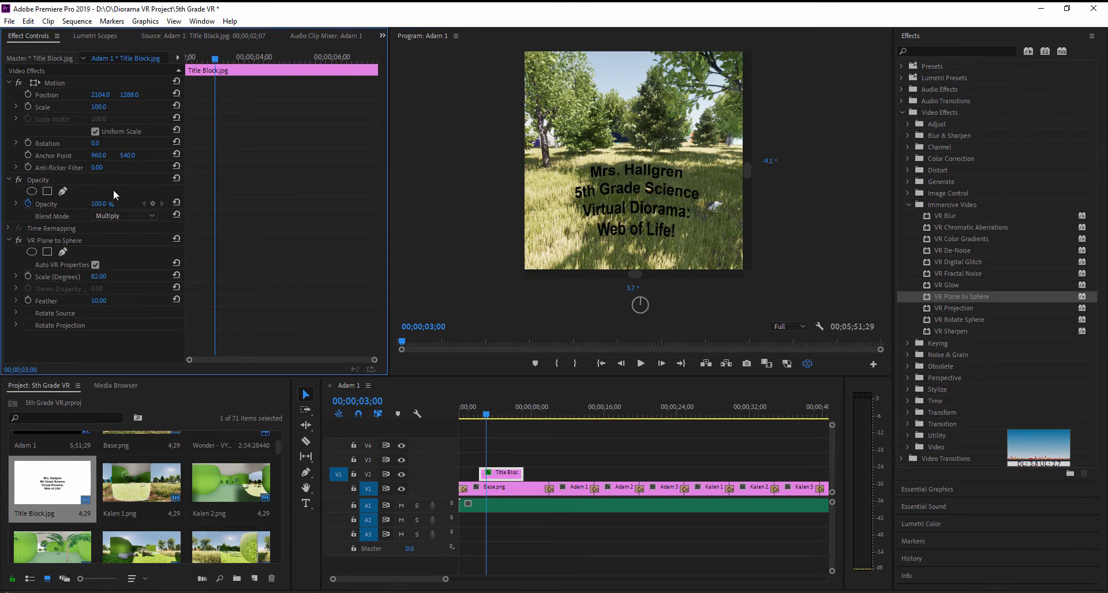
{"action": "left_click_drag", "start_coordinate": [129, 94], "coordinate": [106, 94]}
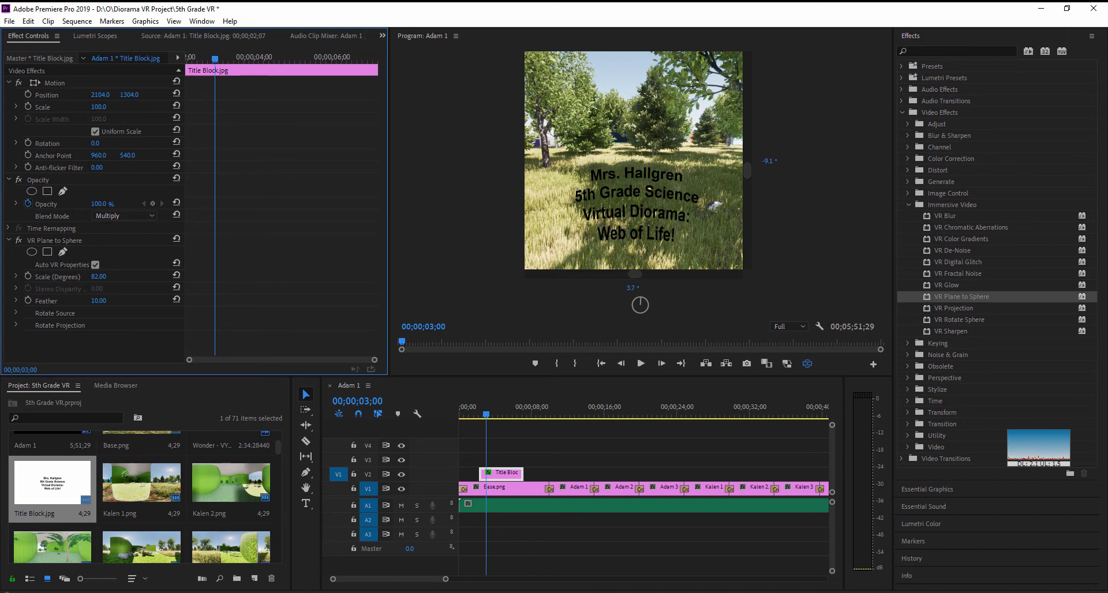
{"action": "left_click_drag", "start_coordinate": [101, 279], "coordinate": [91, 279]}
{"action": "left_click", "coordinate": [613, 203]}
{"action": "left_click_drag", "start_coordinate": [613, 203], "coordinate": [660, 213]}
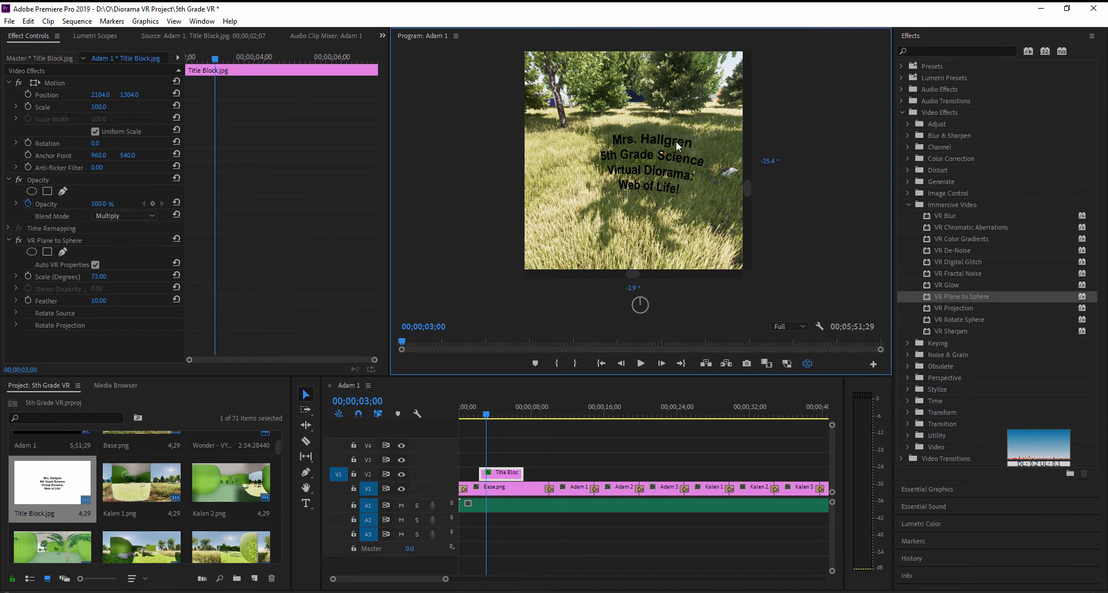
{"action": "left_click_drag", "start_coordinate": [663, 147], "coordinate": [628, 172]}
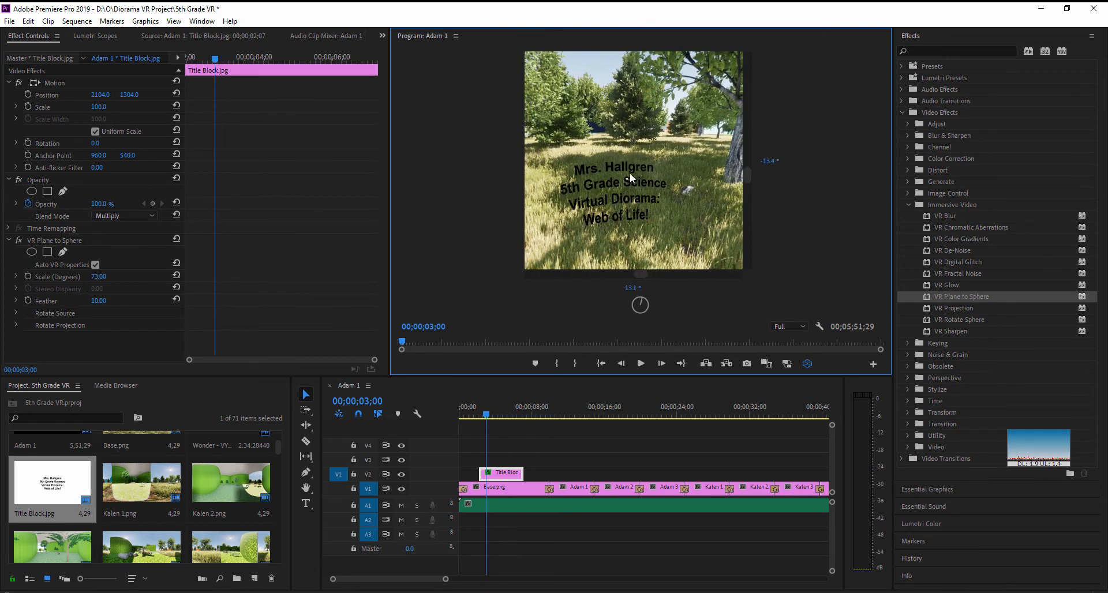
{"action": "left_click_drag", "start_coordinate": [659, 233], "coordinate": [687, 173]}
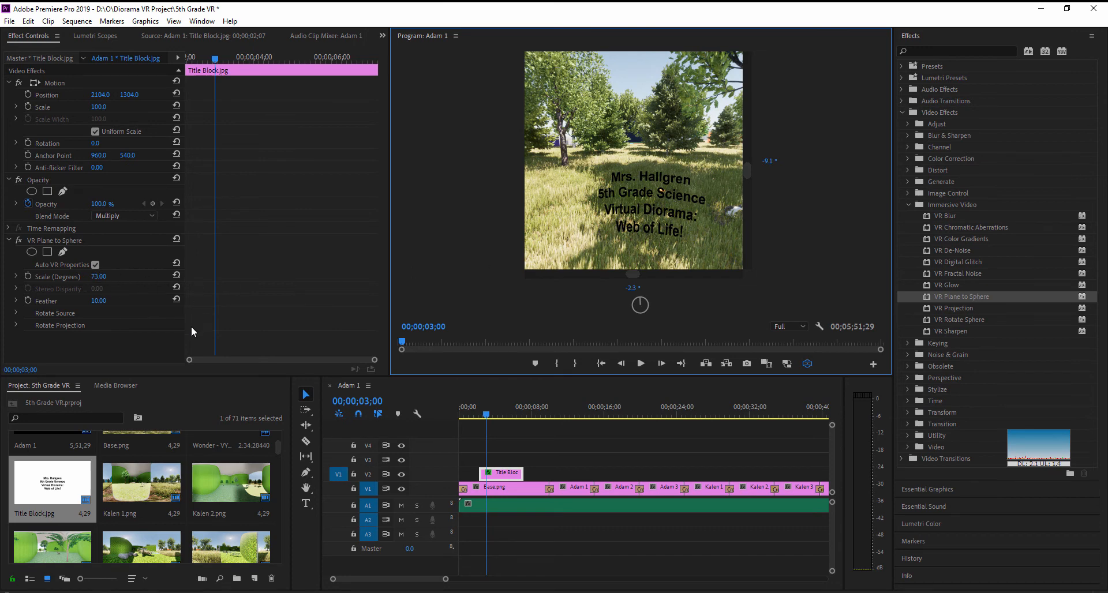
{"action": "left_click_drag", "start_coordinate": [626, 229], "coordinate": [570, 244]}
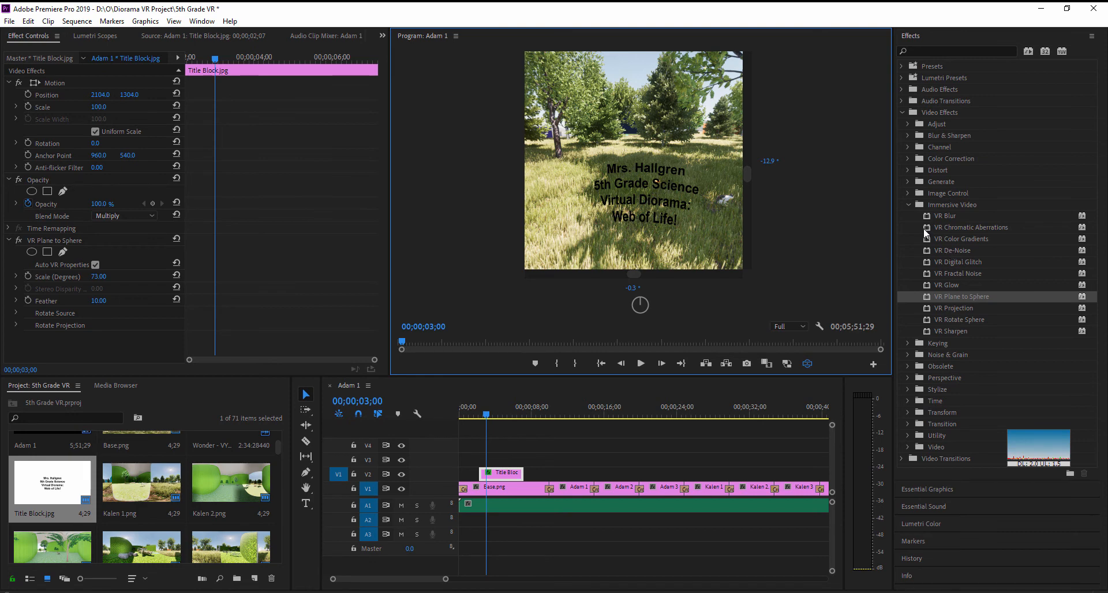
- Extend the title clip to end at about 8.5 seconds and add a Cross Dissolve to its start and end
{"action": "left_click_drag", "start_coordinate": [522, 474], "coordinate": [536, 474]}
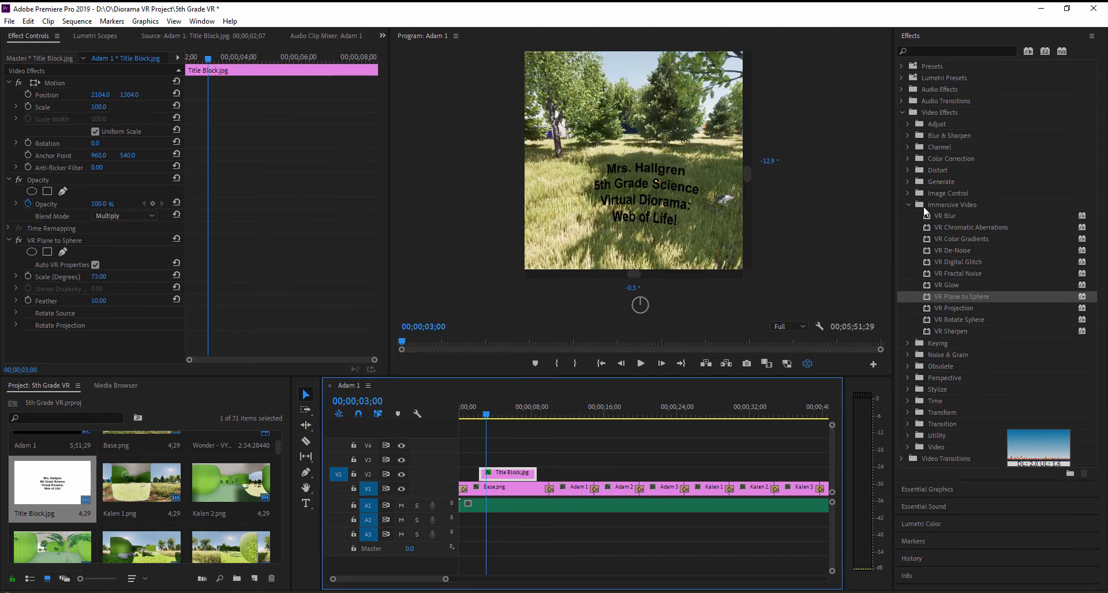
{"action": "left_click", "coordinate": [910, 205]}
{"action": "left_click", "coordinate": [902, 111]}
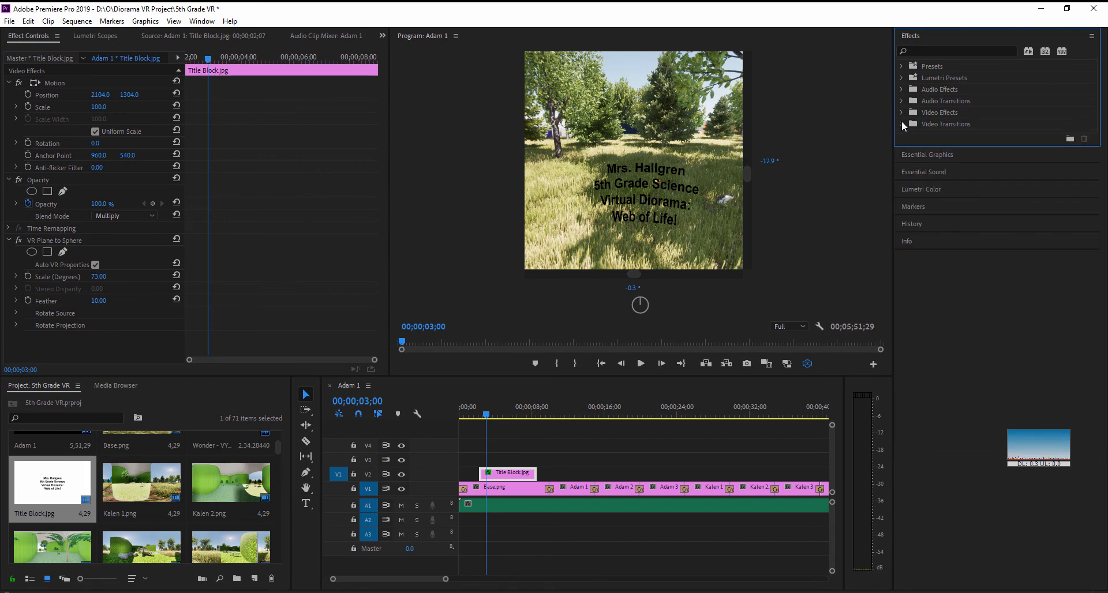
{"action": "left_click", "coordinate": [902, 123]}
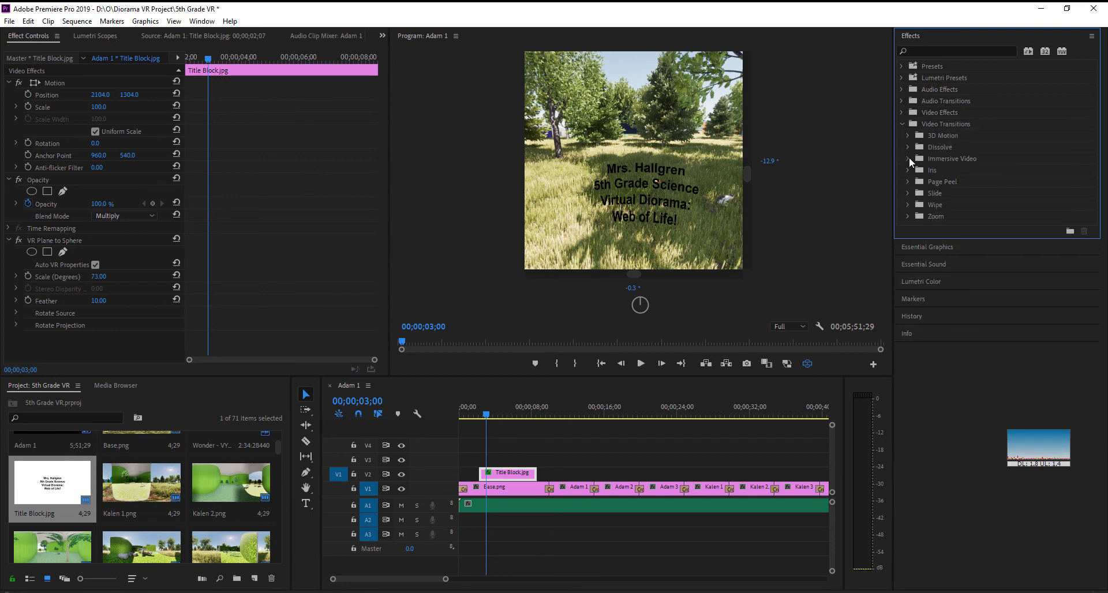
{"action": "left_click", "coordinate": [908, 147]}
{"action": "left_click_drag", "start_coordinate": [940, 170], "coordinate": [483, 474]}
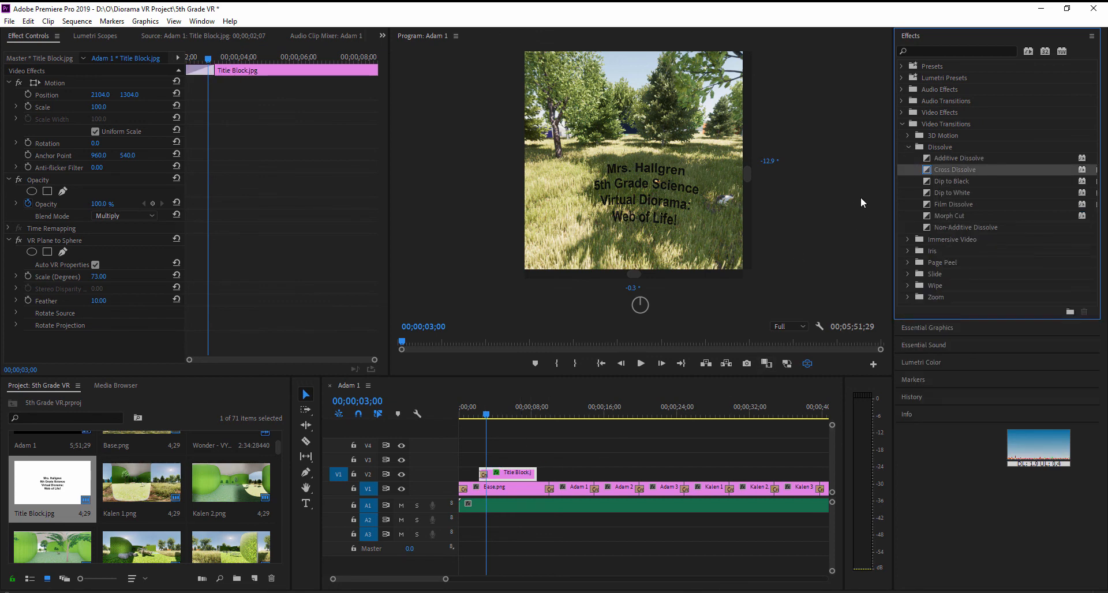
{"action": "left_click_drag", "start_coordinate": [942, 169], "coordinate": [534, 476]}
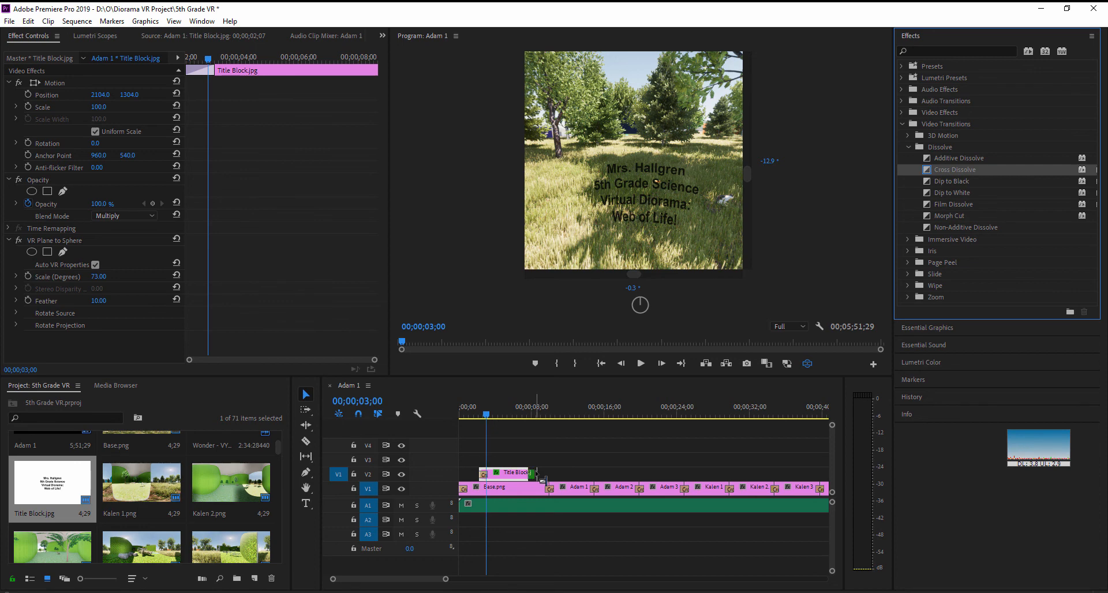
- Play the sequence from 00;00;01;10 past the end of the title to review its fade in and out
{"action": "left_click", "coordinate": [472, 416]}
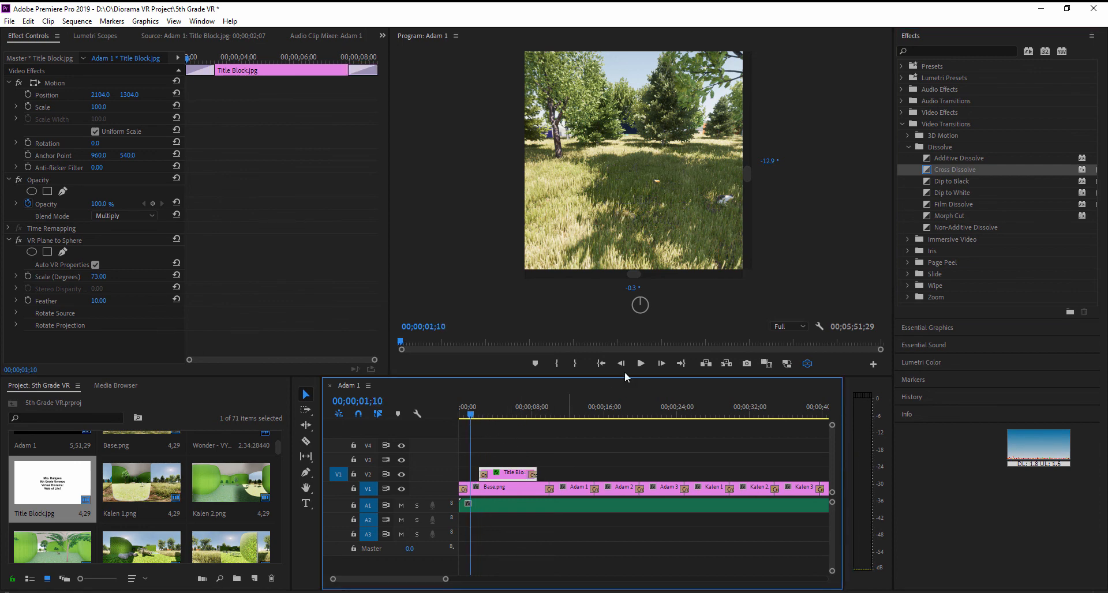
{"action": "left_click", "coordinate": [642, 364]}
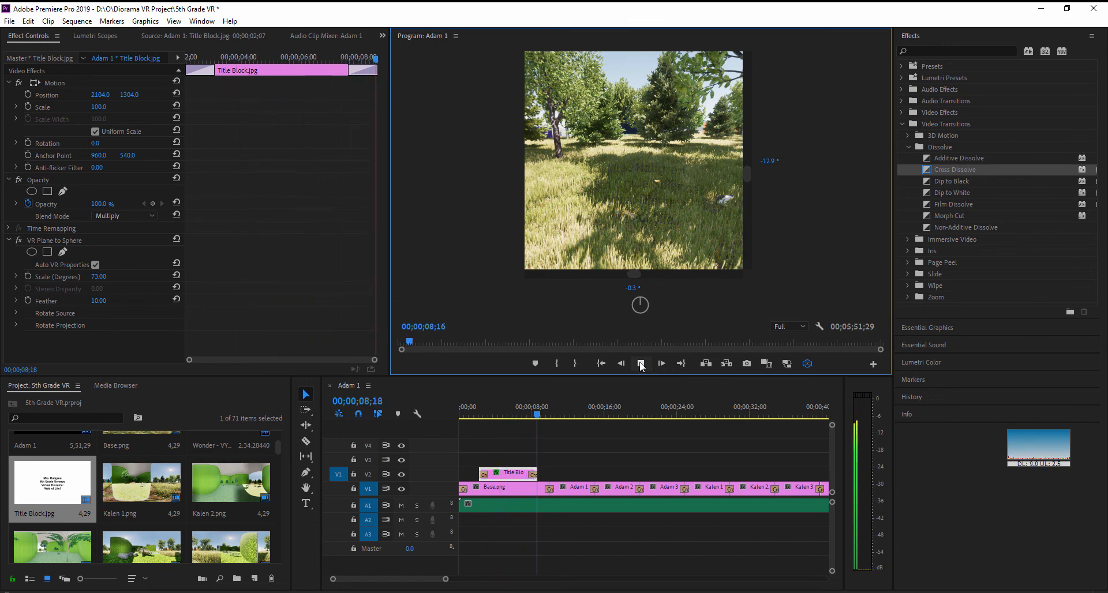
{"action": "left_click", "coordinate": [640, 364]}
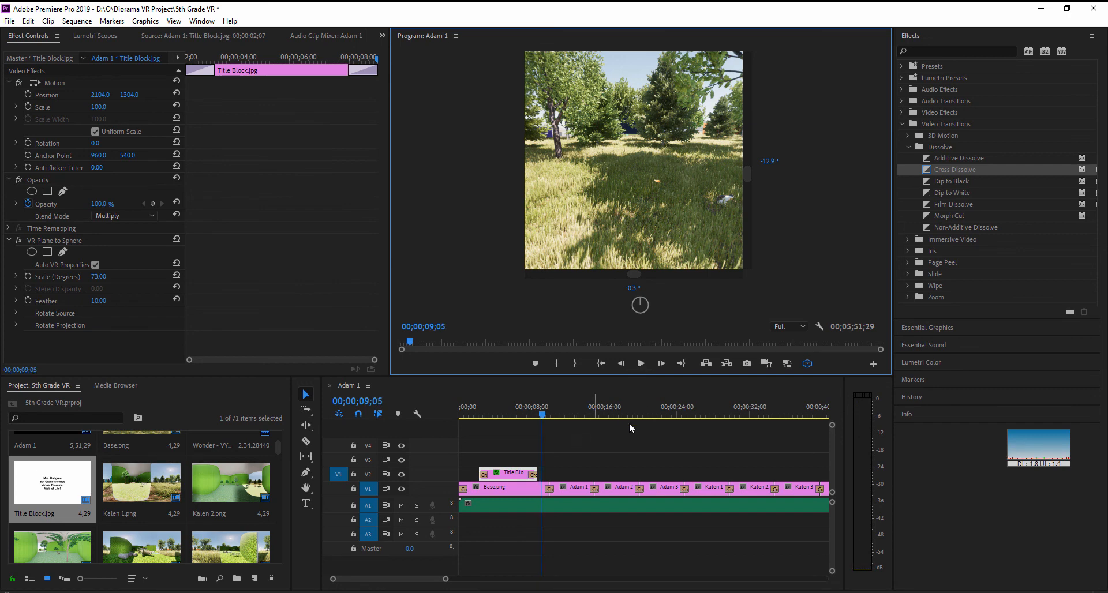